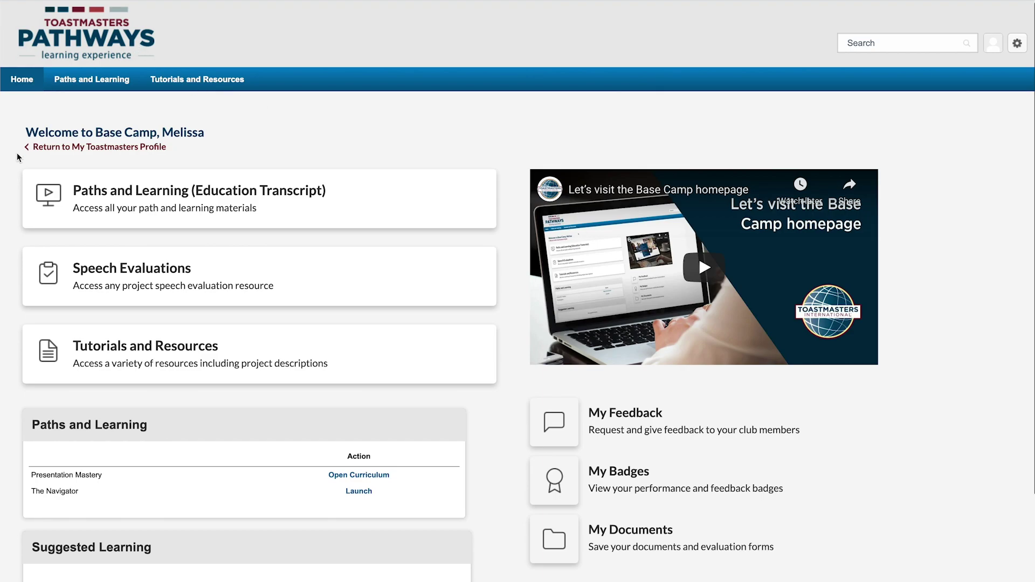
# - Open a new external training request from the Paths and Learning page
pyautogui.click(162, 191)
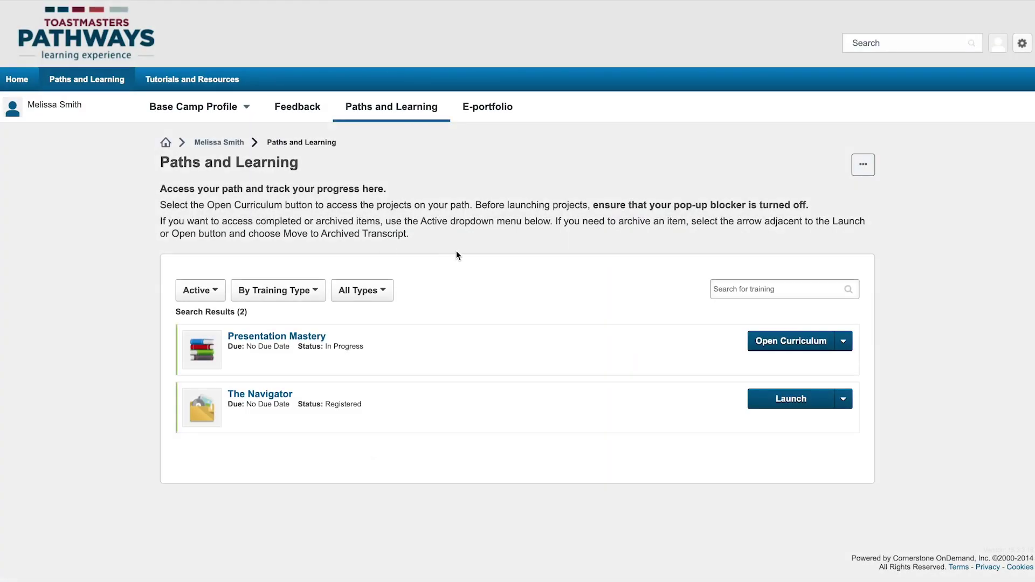
pyautogui.click(863, 166)
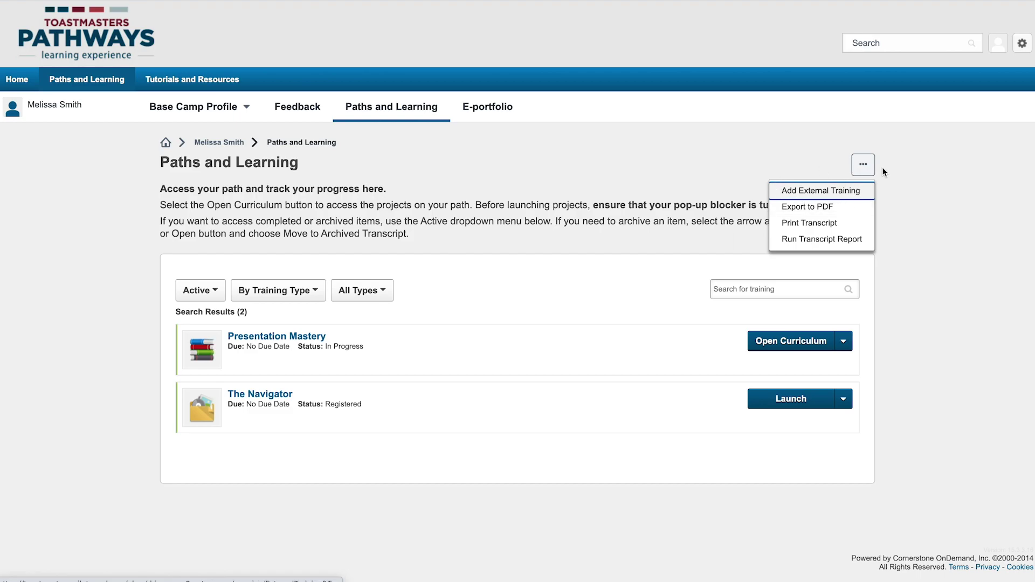
pyautogui.click(823, 193)
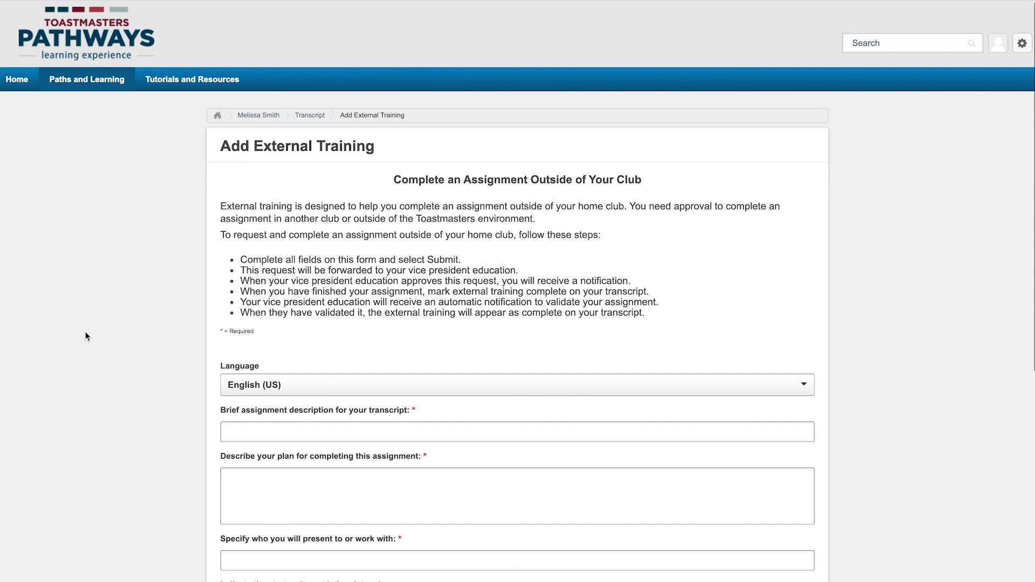
# - Enter the description "Event Outside of Toastmasters" and a plan for organizing the son's school end-of-year party as the Manage Successful Events, Level 5 project
pyautogui.press('Tab')
pyautogui.write('Event Outside of Toastmasters')
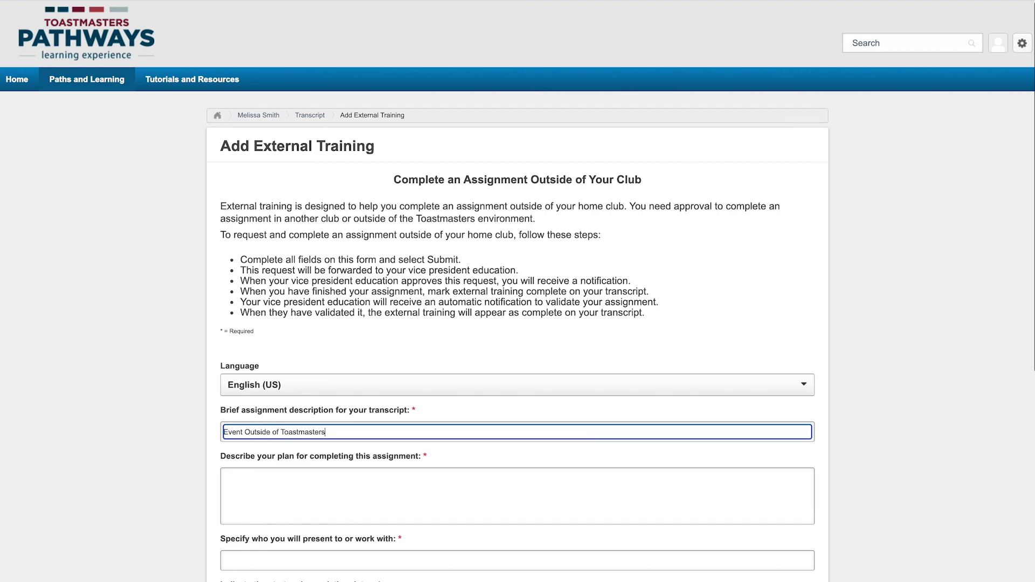
pyautogui.press('Tab')
pyautogui.write('I am in charge of planning the end-of-year party for my')
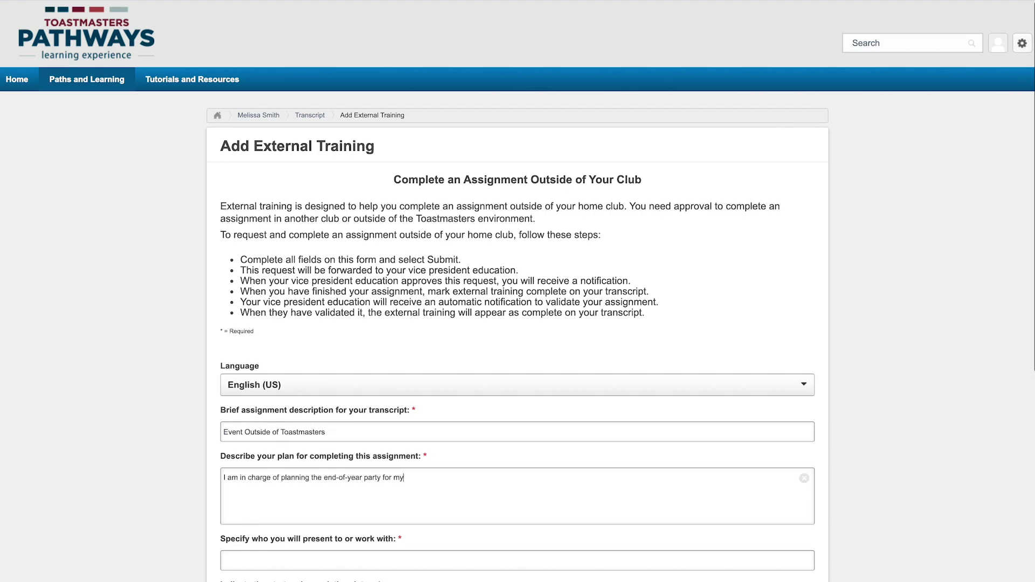
pyautogui.write(" son's school. I will be in charge of securing volunteers, coordinating activities, planning refre")
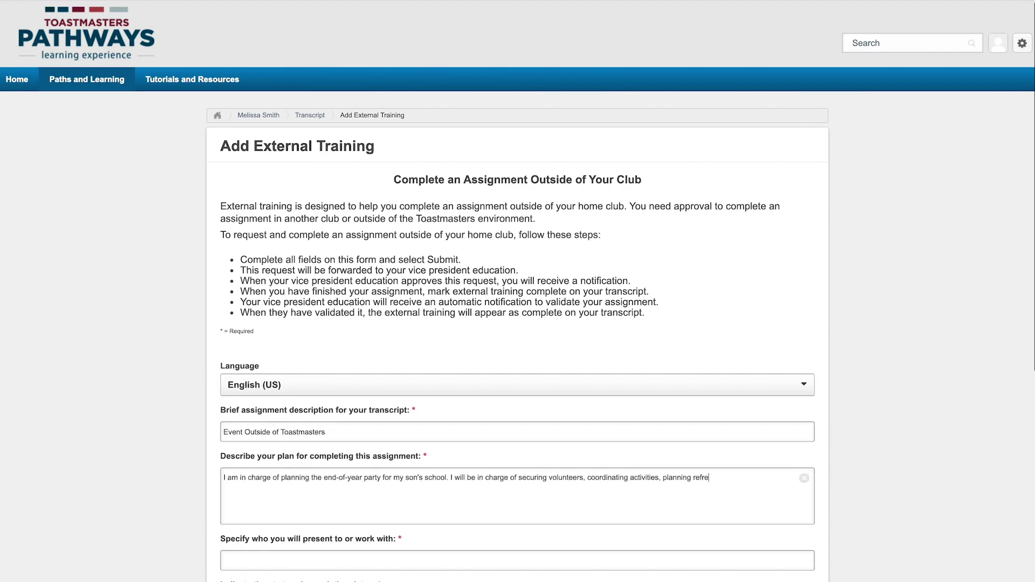
pyautogui.write('shments, and scheduling timing and location. I plan to use this as the assignment for my Manage Successful Events, level 5 ')
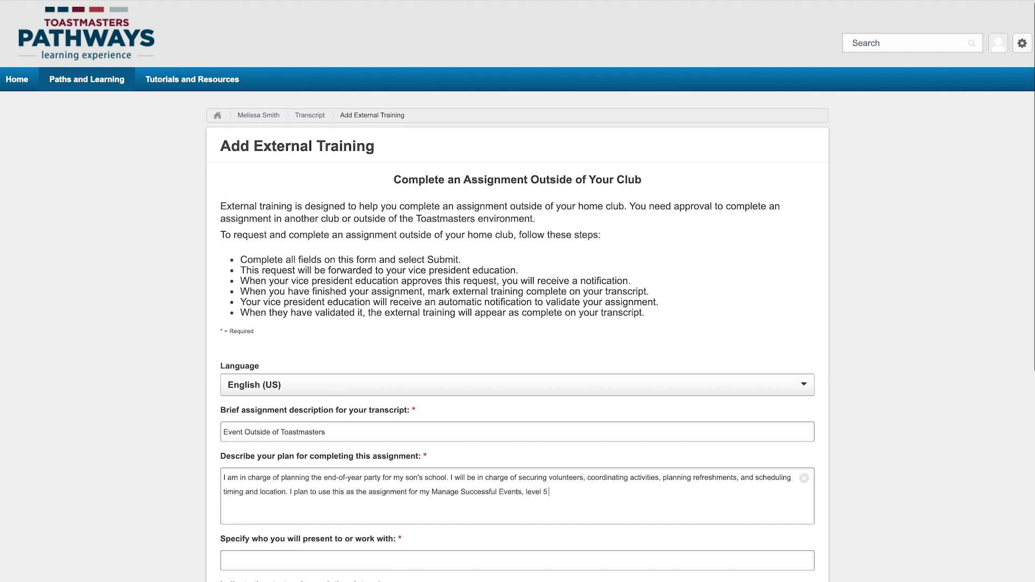
pyautogui.write('project.')
# - Specify who is involved in the assignment as "I will be working with other parent leaders."
pyautogui.scroll(-5, 597, 506)
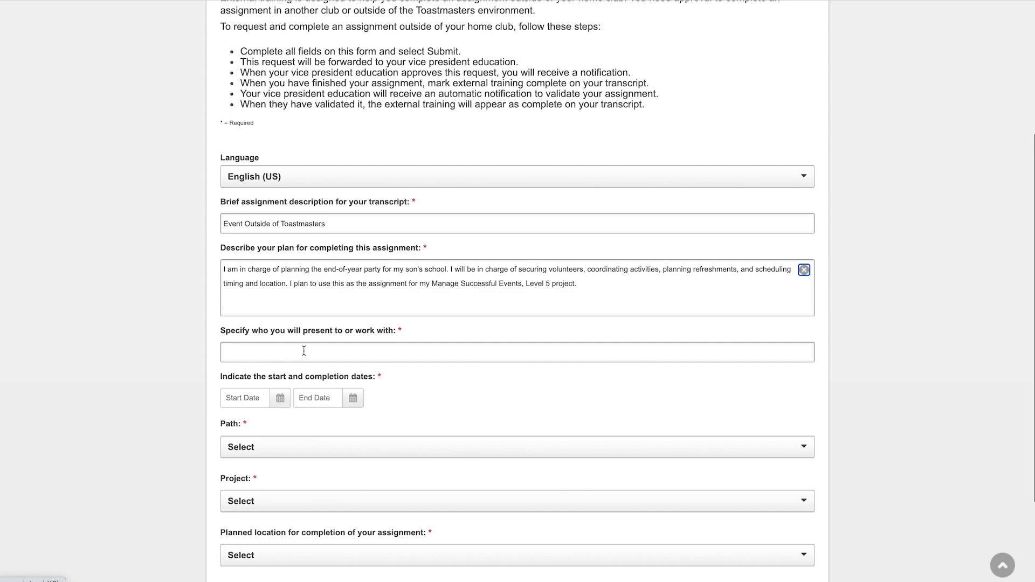
pyautogui.click(304, 351)
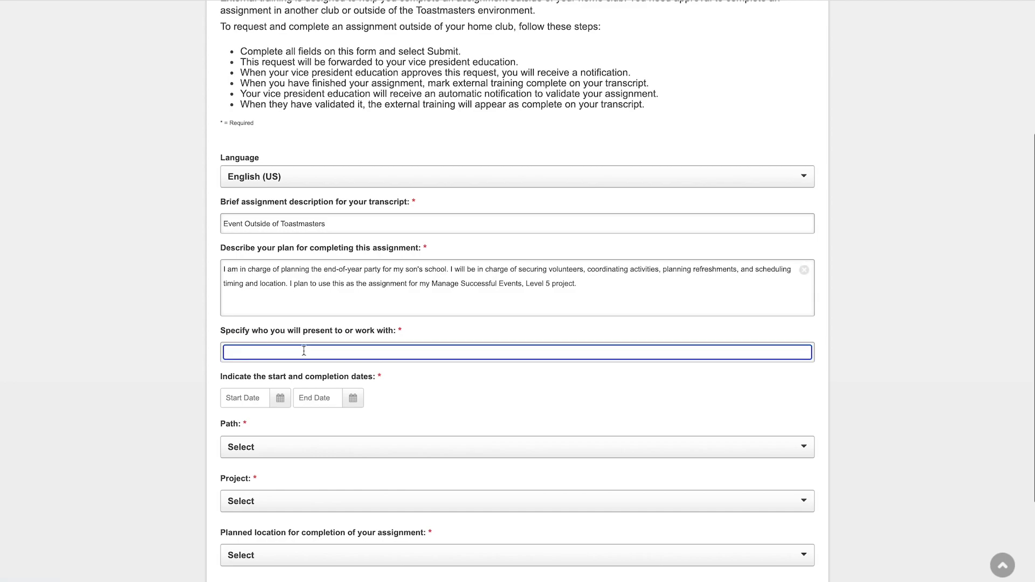
pyautogui.write('I will be working with other parent leaders.')
# - Set the assignment's start date to 5/21/2021 and its end date to 5/22/2021
pyautogui.click(254, 399)
pyautogui.click(280, 399)
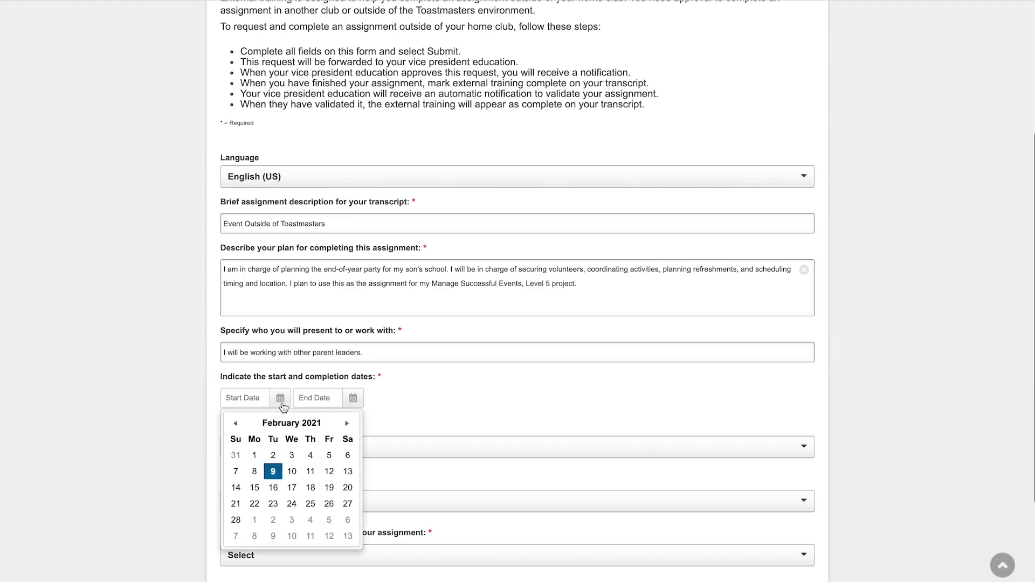
pyautogui.doubleClick(354, 427)
pyautogui.click(346, 424)
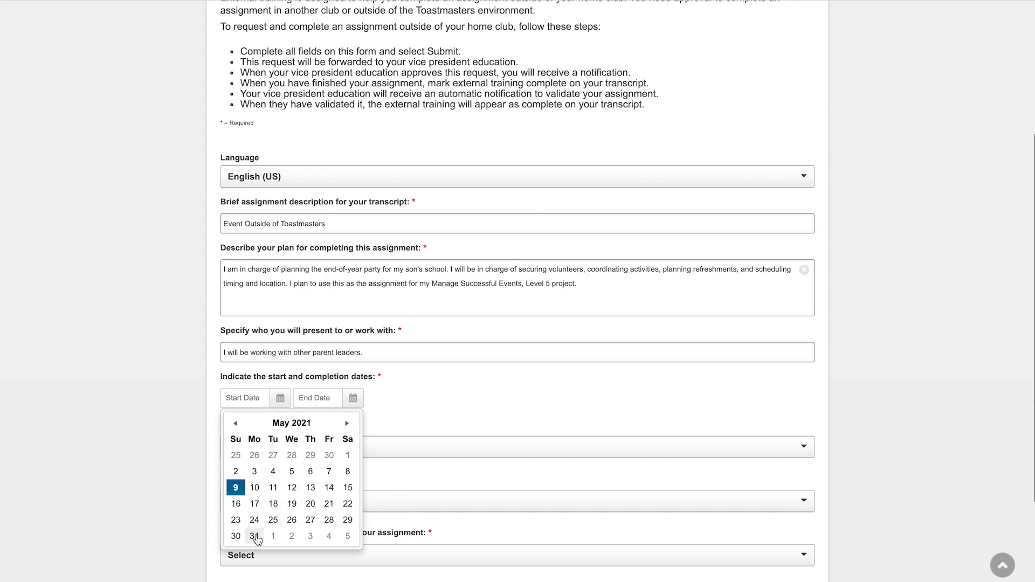
pyautogui.click(329, 504)
pyautogui.click(356, 399)
pyautogui.click(420, 424)
pyautogui.click(420, 424)
pyautogui.click(419, 424)
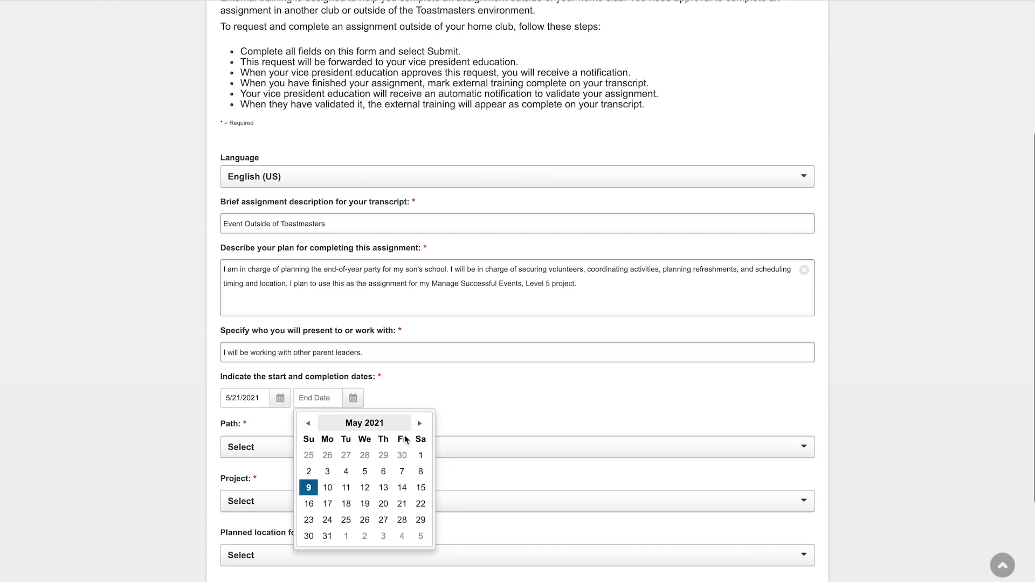
pyautogui.click(422, 504)
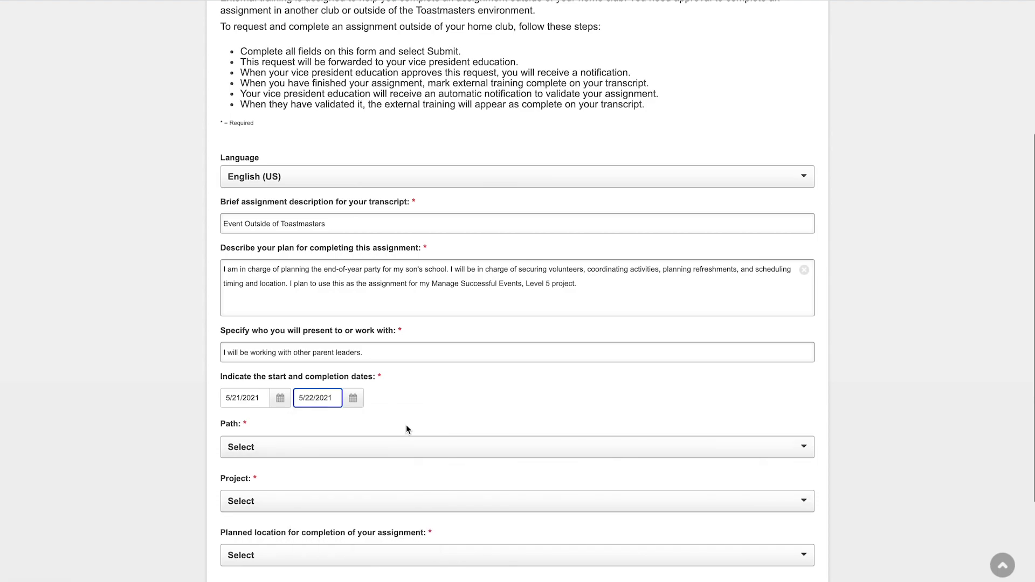
# - Choose Leadership Development as the path and Manage Successful Events as the project
pyautogui.scroll(-3, 407, 429)
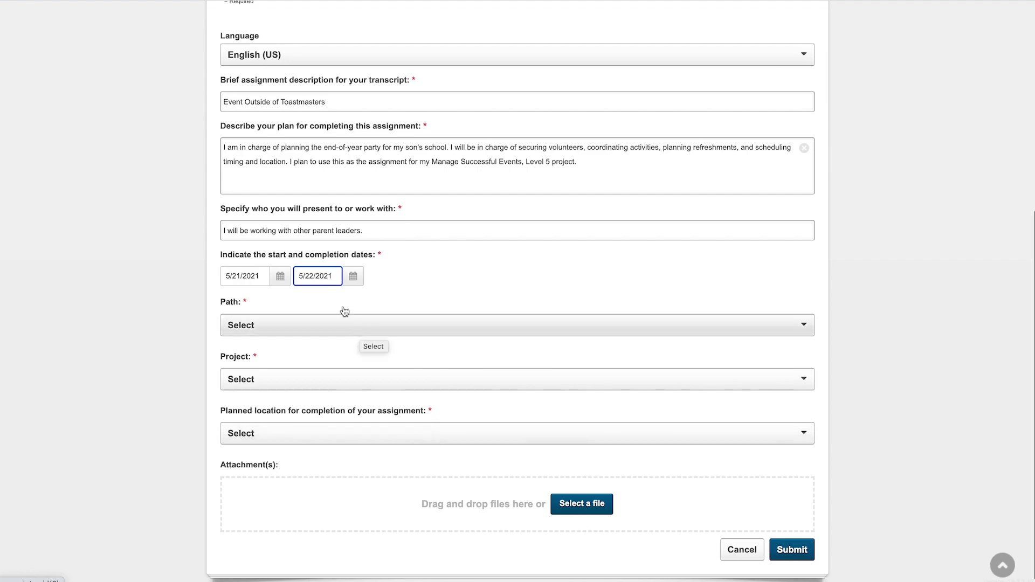
pyautogui.click(251, 329)
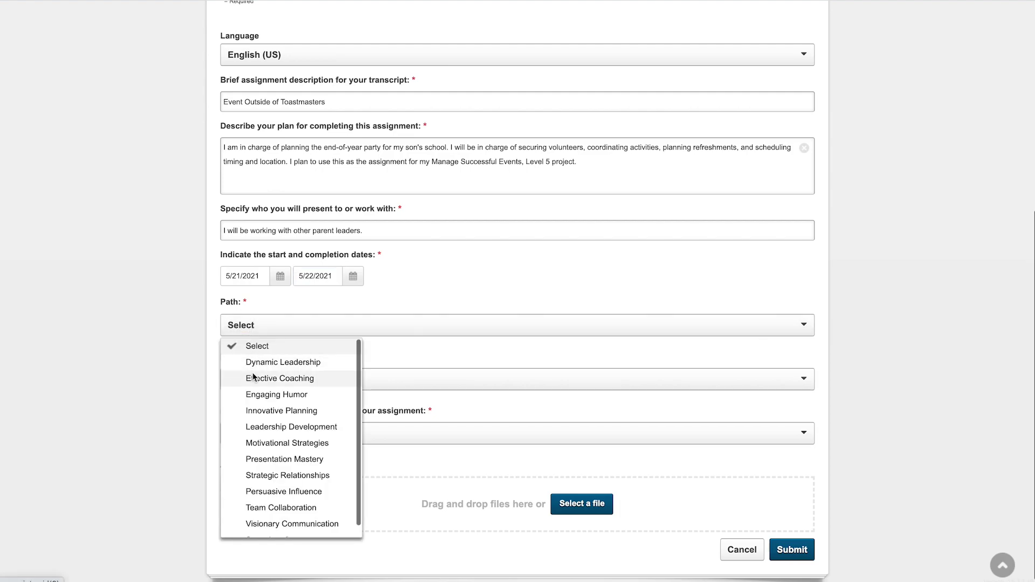
pyautogui.scroll(-1, 254, 377)
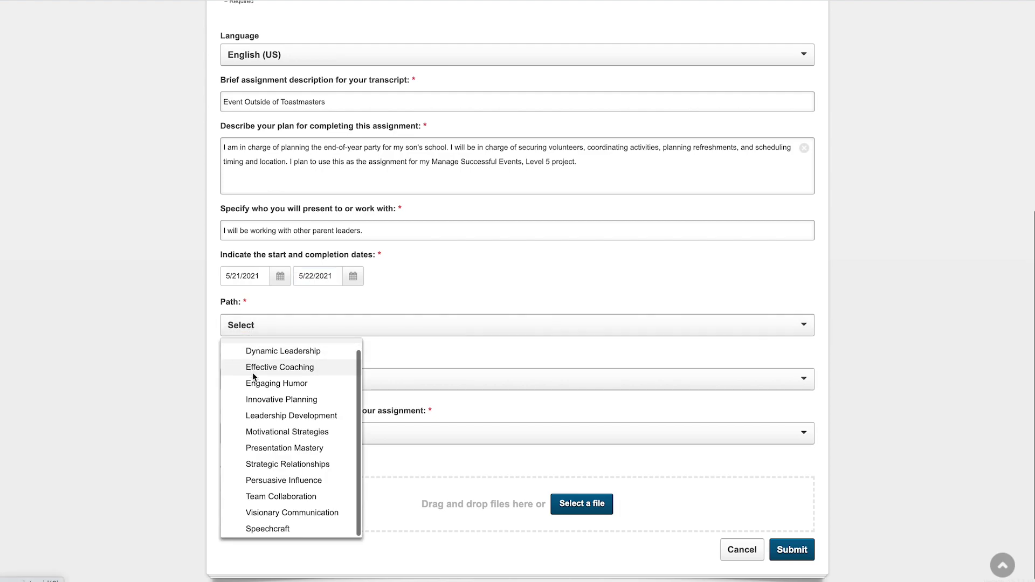
pyautogui.click(254, 415)
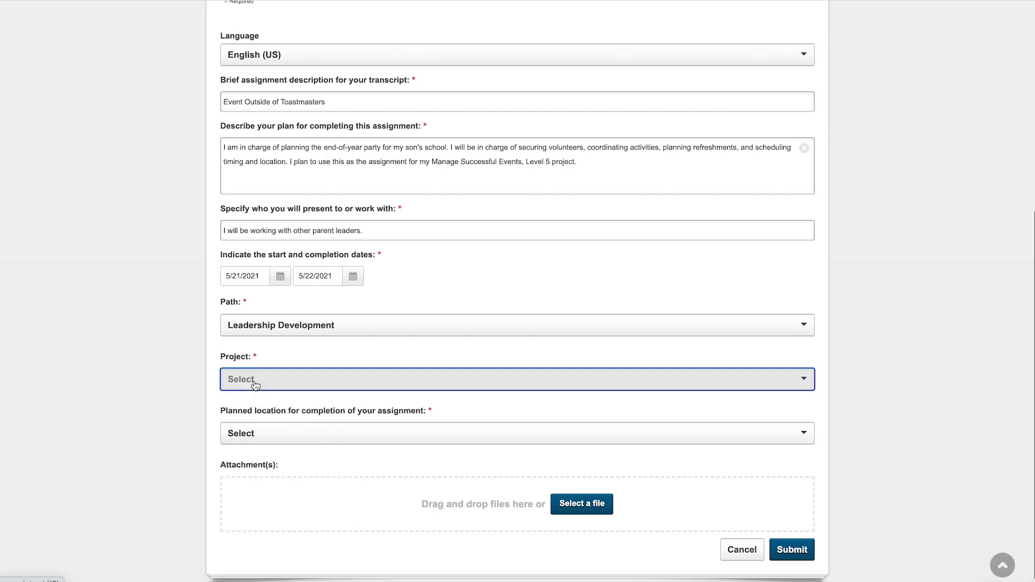
pyautogui.click(265, 387)
pyautogui.scroll(-6, 294, 453)
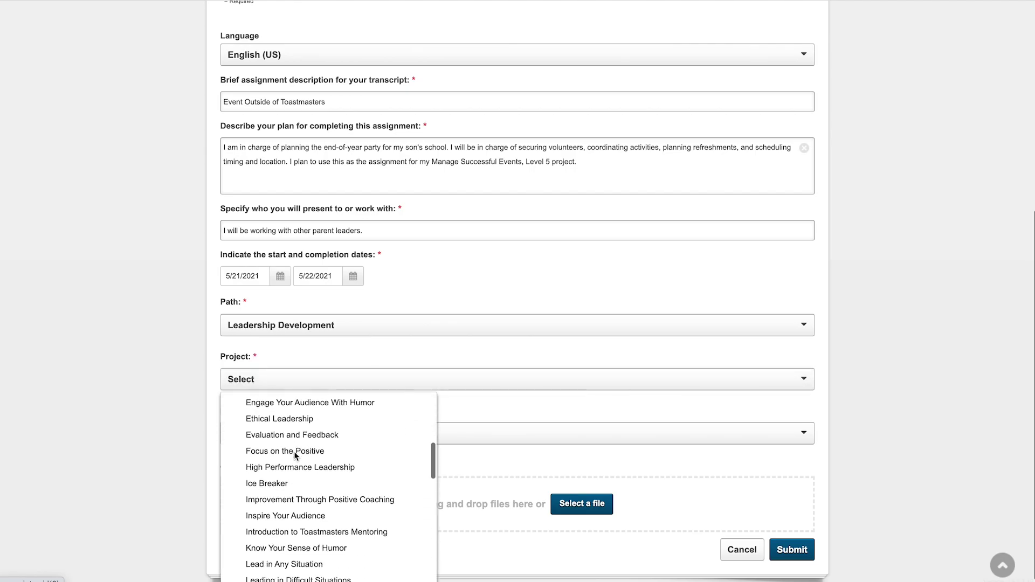
pyautogui.scroll(-3, 296, 457)
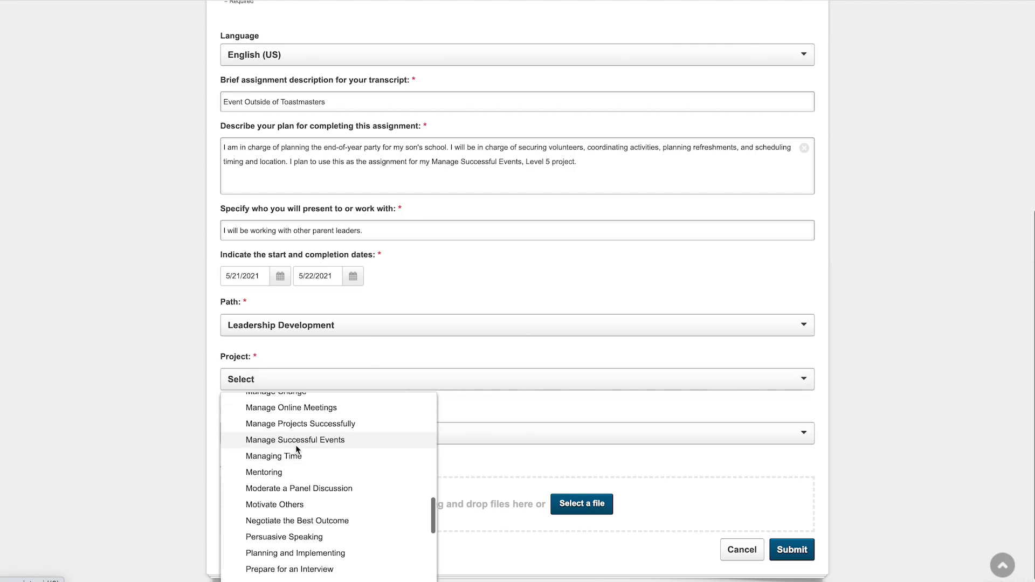
pyautogui.click(295, 443)
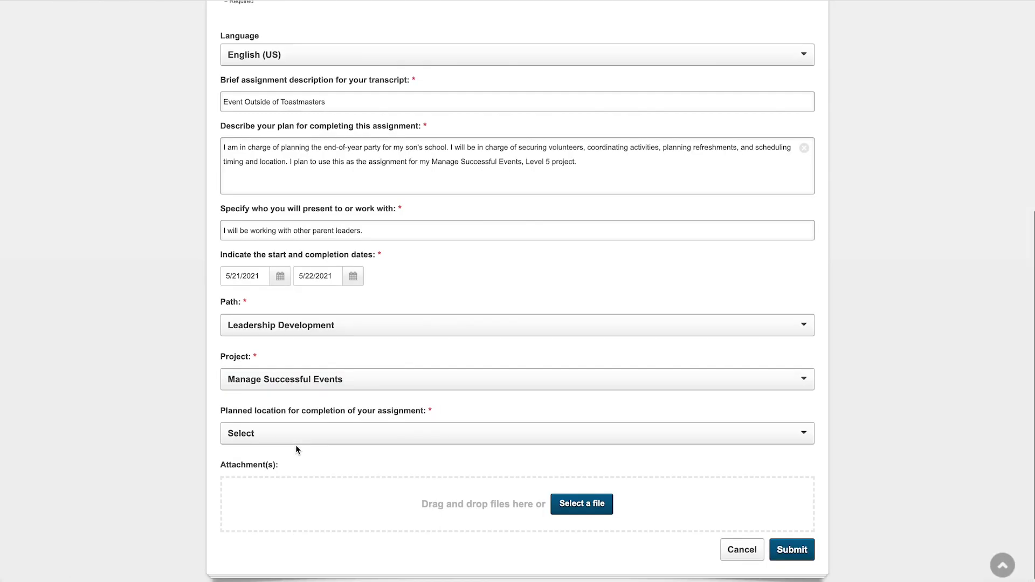
pyautogui.click(298, 437)
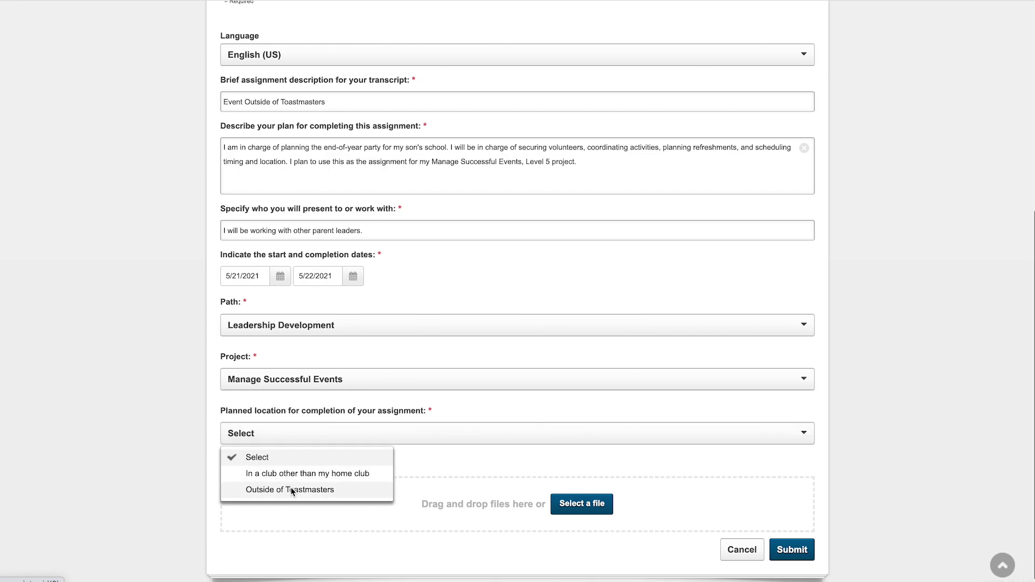
pyautogui.click(292, 490)
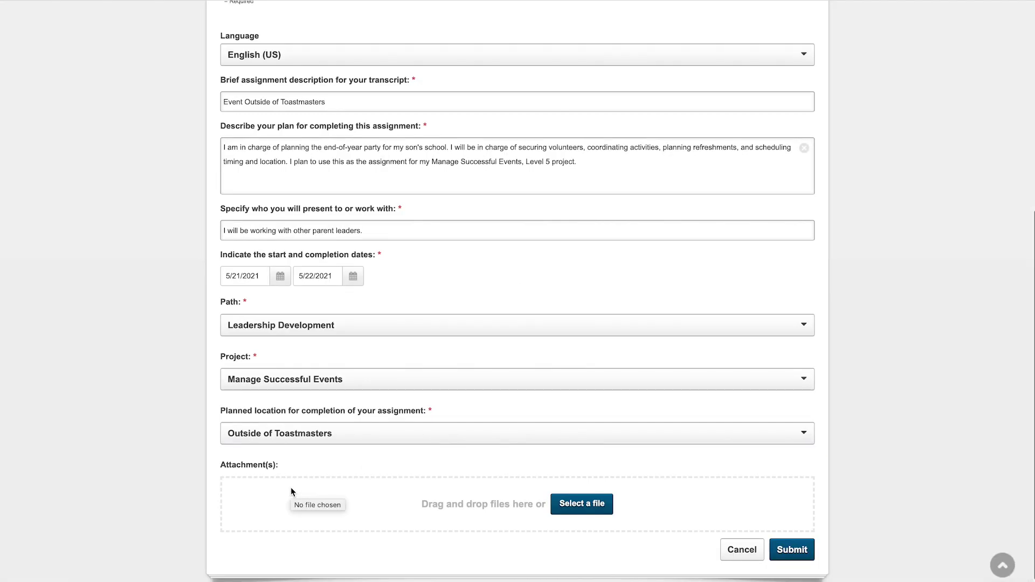
pyautogui.click(282, 439)
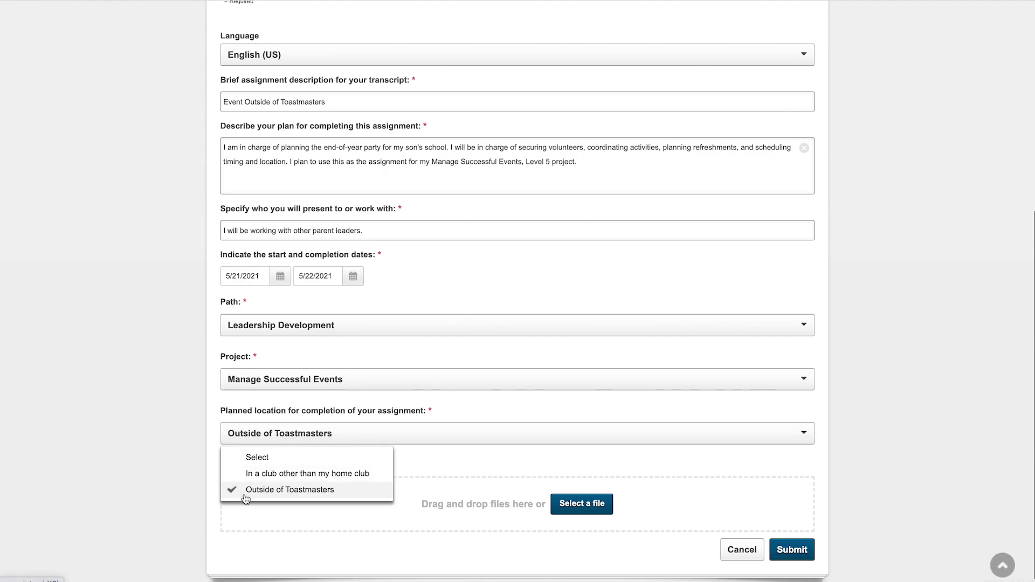
pyautogui.click(240, 459)
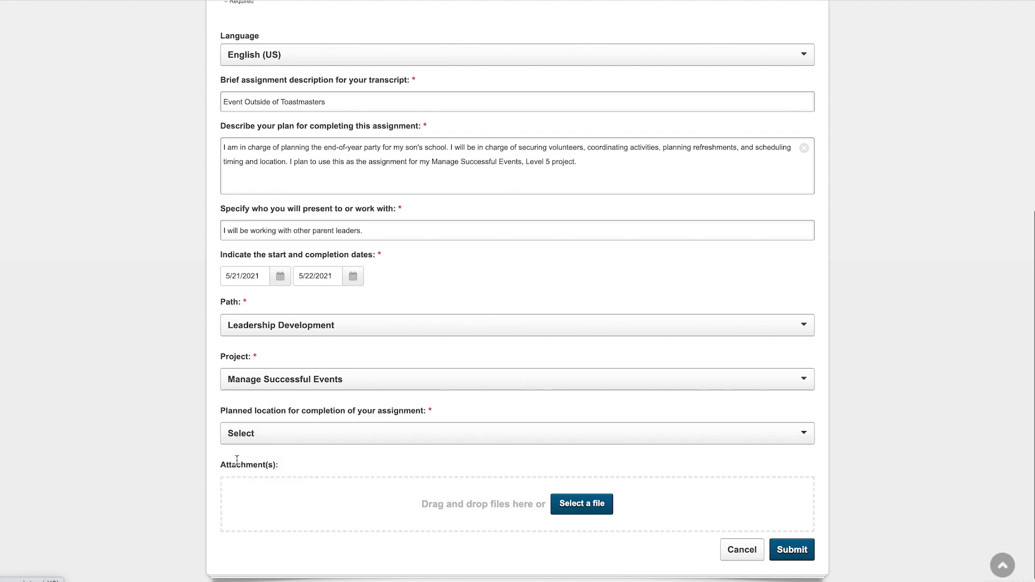
# - Set the planned location to Outside of Toastmasters and submit the external training request
pyautogui.click(309, 435)
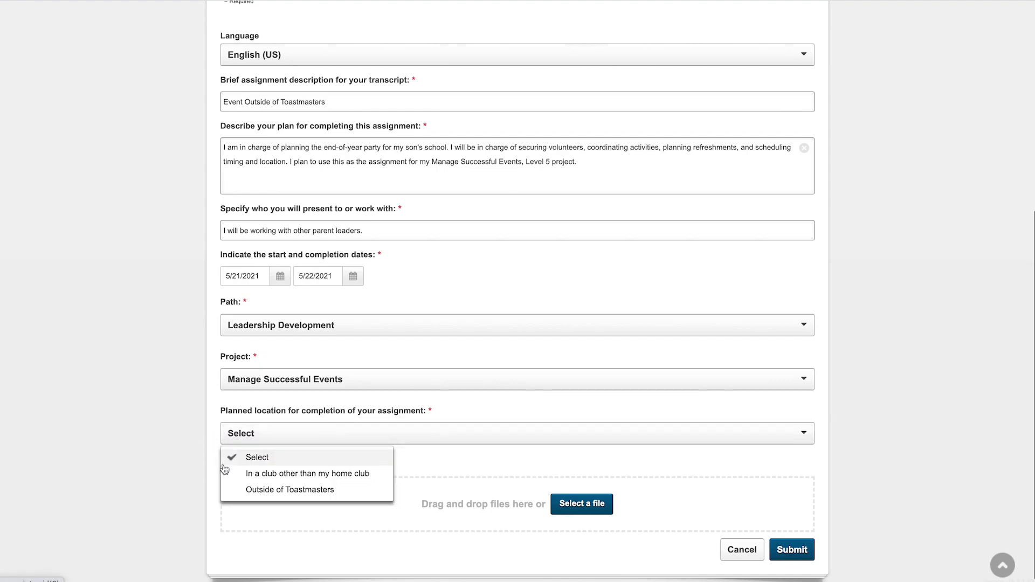
pyautogui.click(239, 490)
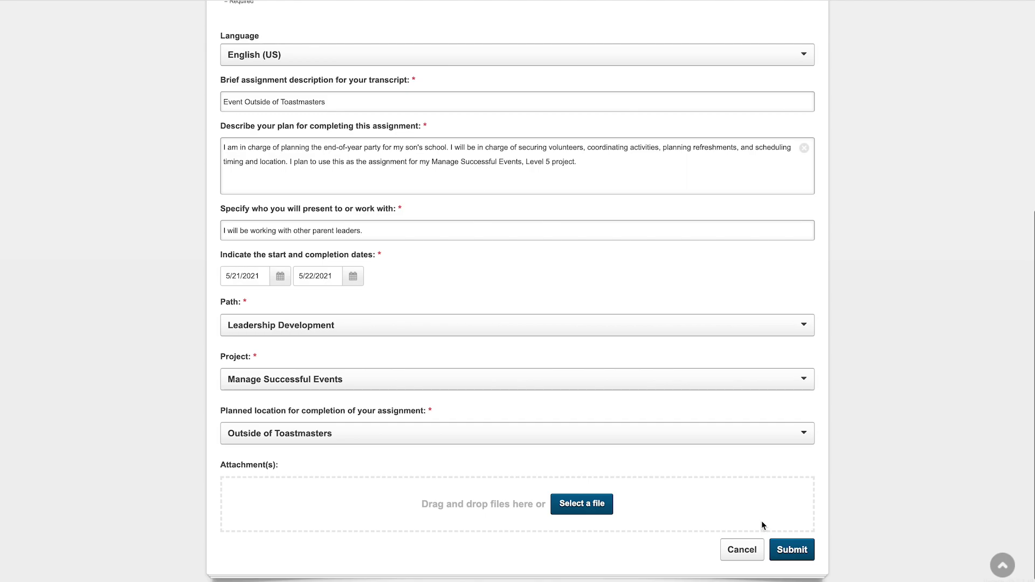
pyautogui.click(795, 549)
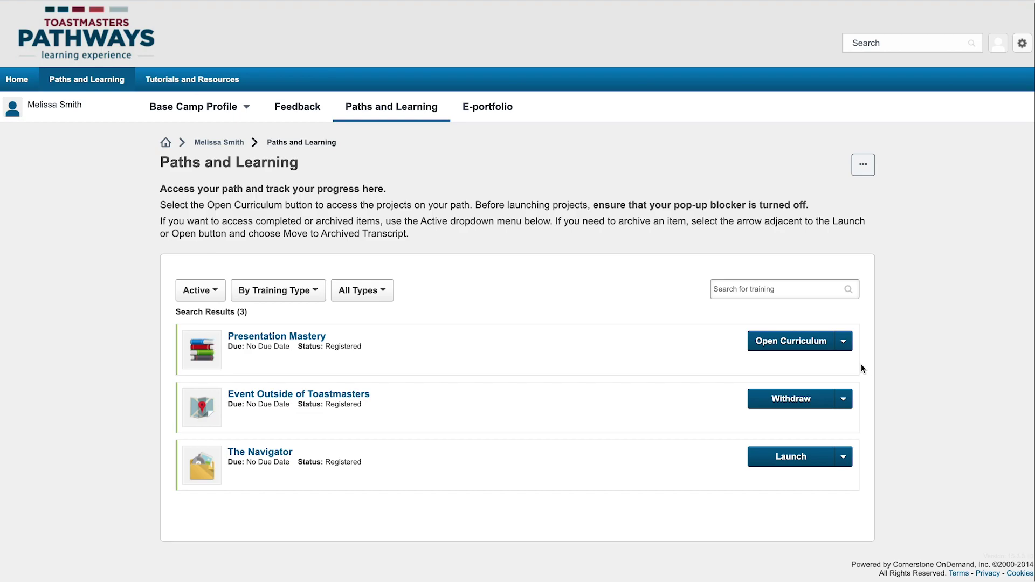
# - View the training details of Event Outside of Toastmasters and expand its transcript history
pyautogui.click(844, 399)
pyautogui.click(830, 439)
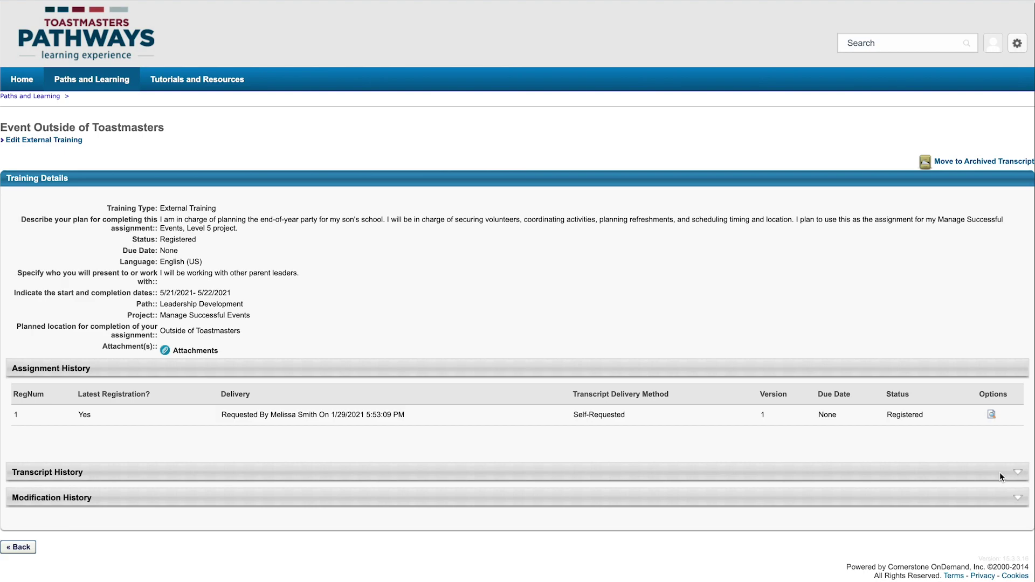
pyautogui.click(1018, 475)
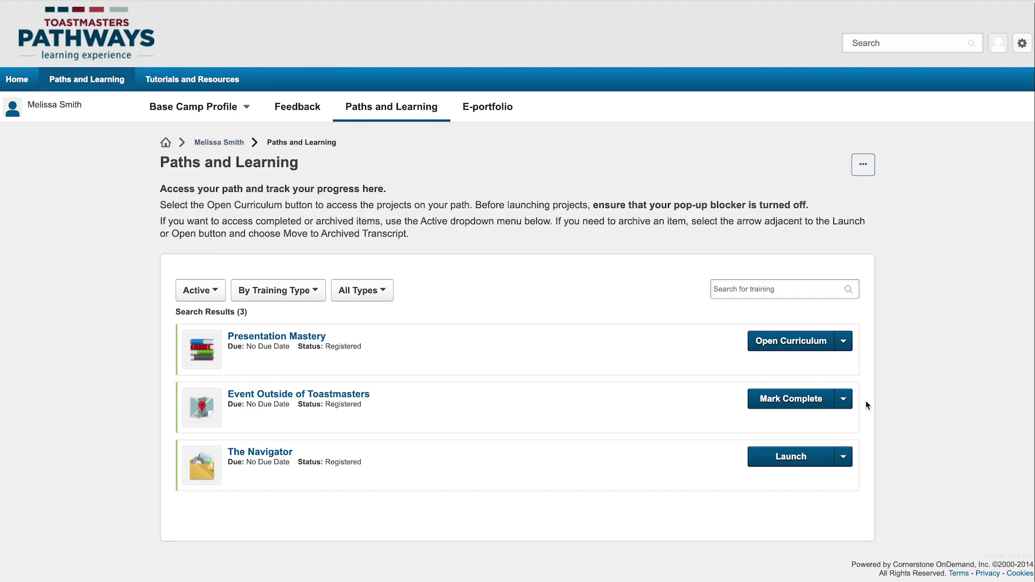
# - Mark the Event Outside of Toastmasters training as complete in the active transcript
pyautogui.click(797, 400)
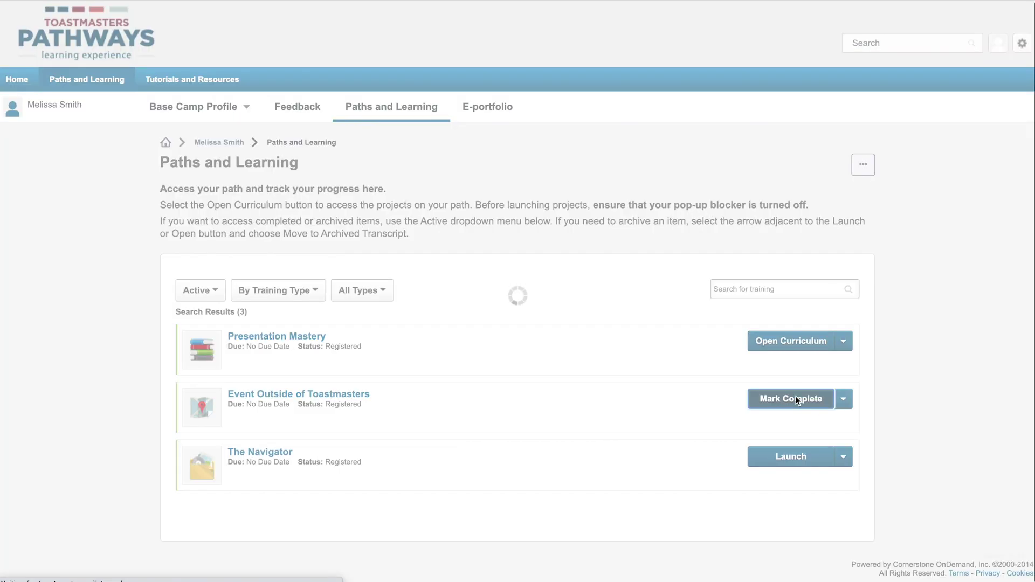